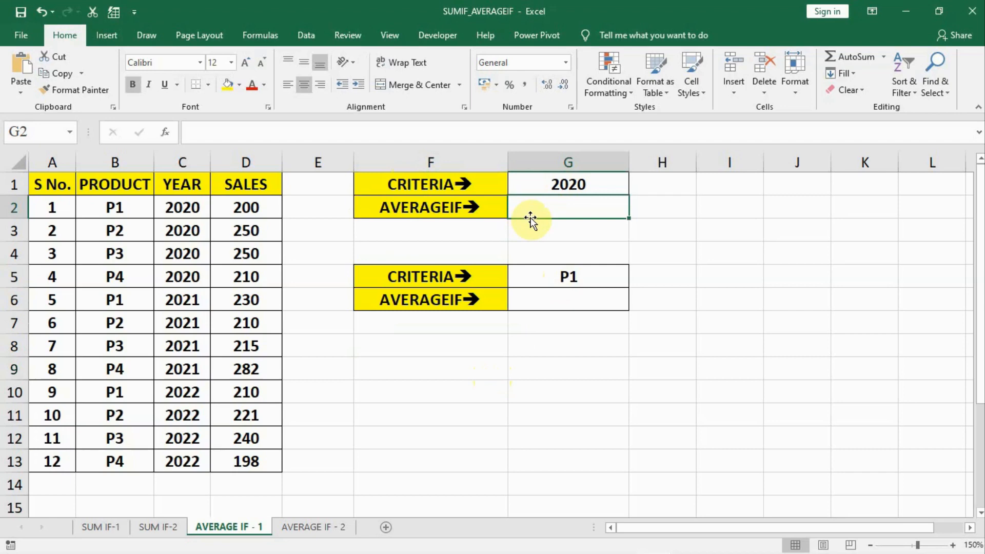
- Enter =AVERAGEIF(C2:C13,G1,D2:D13) in G2 to average the sales for the year in G1
type("=")
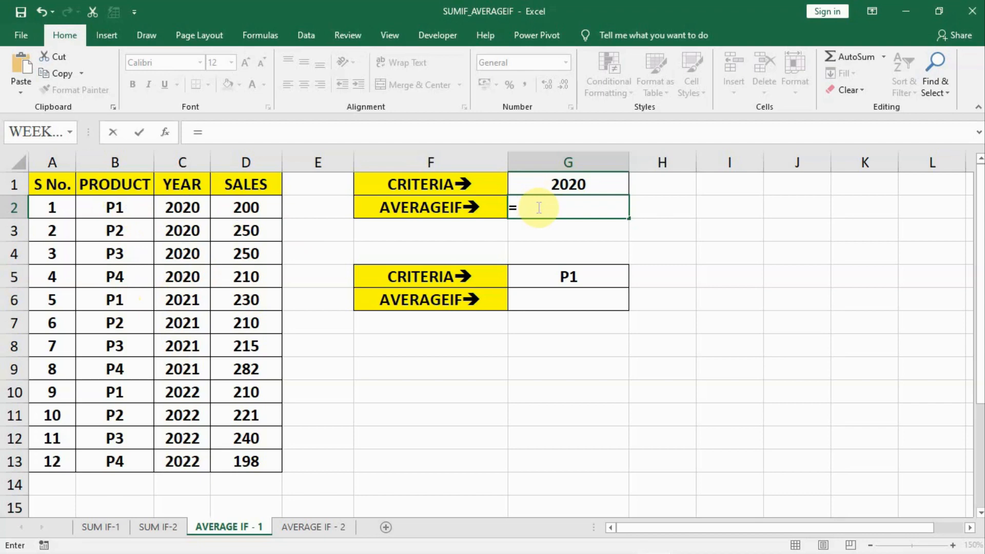
type("AVE")
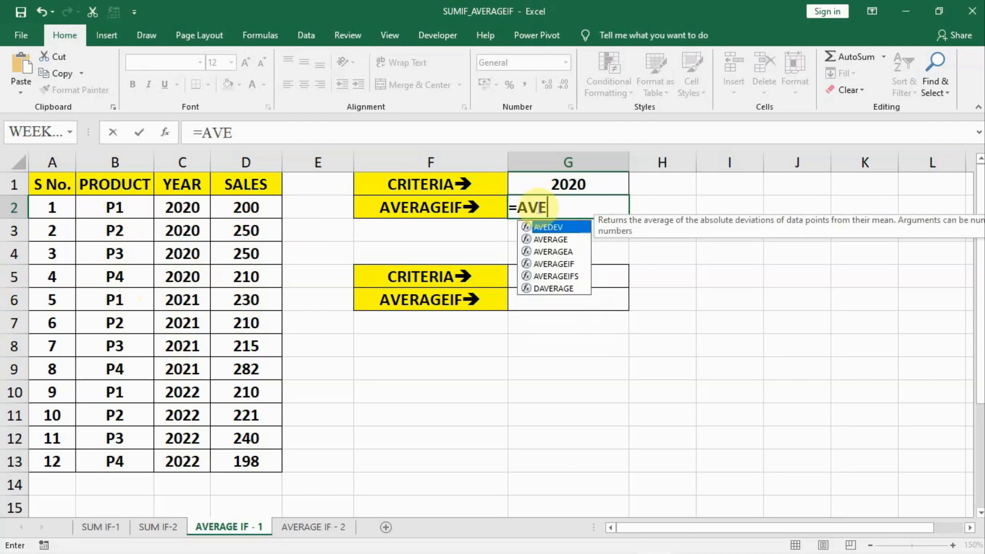
type("RAGEIF")
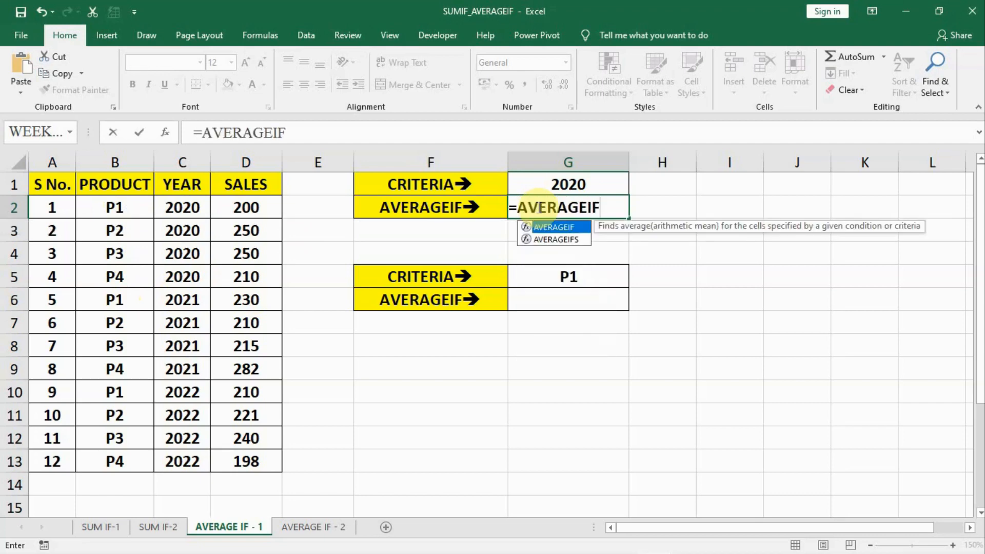
type("(")
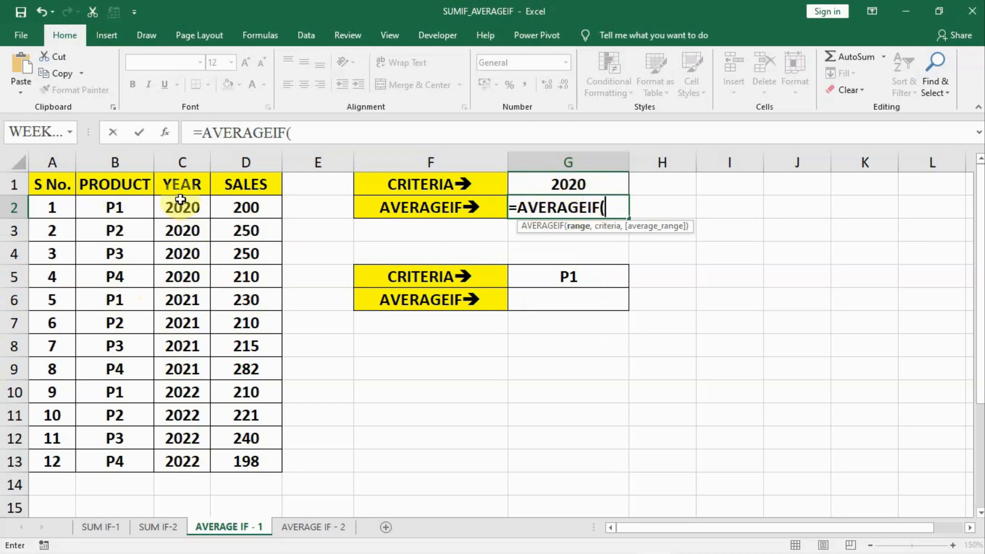
left_click_drag(181, 200, 175, 464)
type(",")
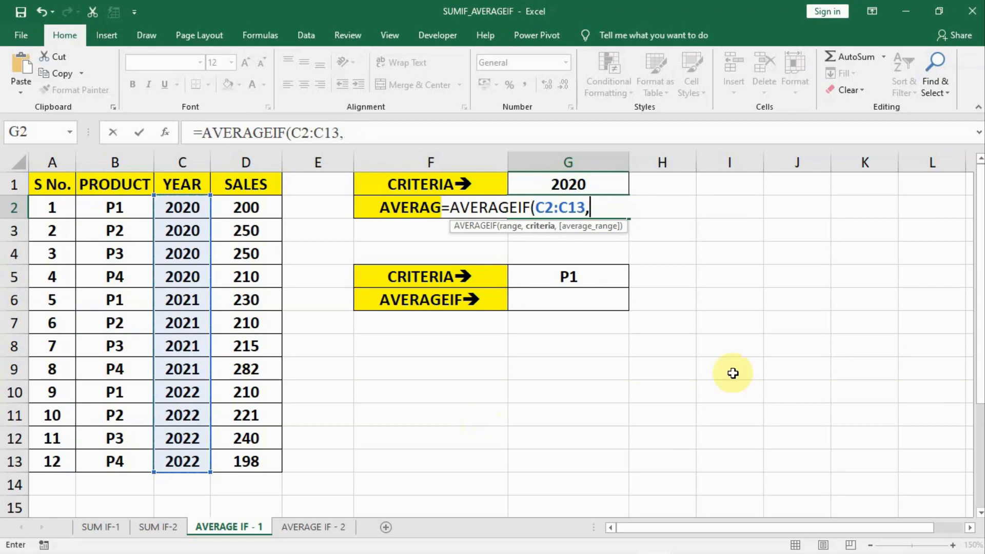
left_click(573, 185)
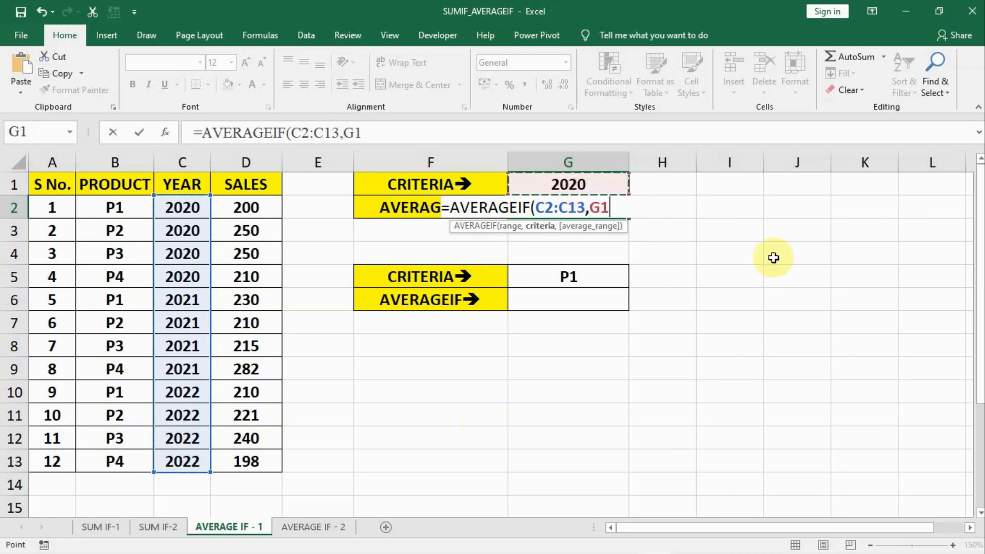
type(",")
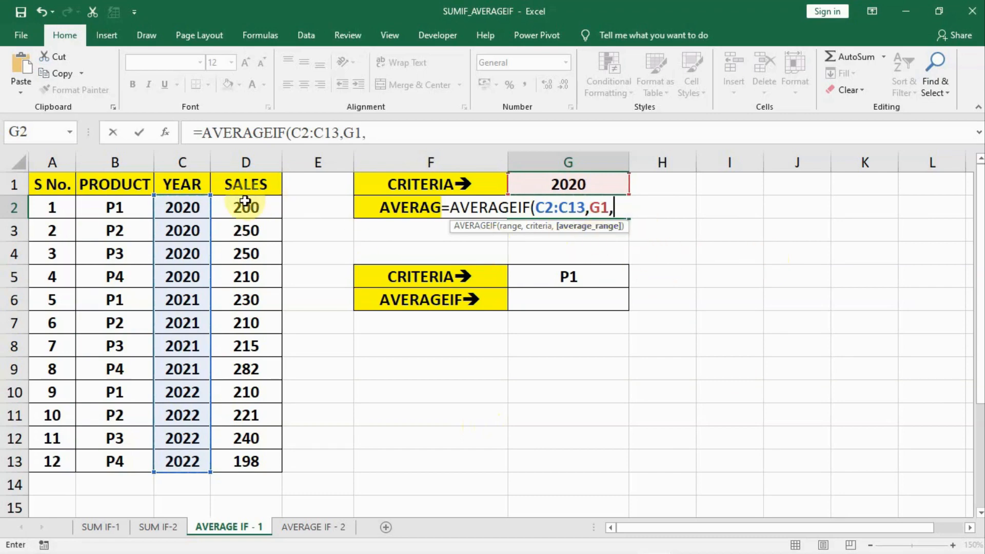
left_click_drag(244, 204, 231, 461)
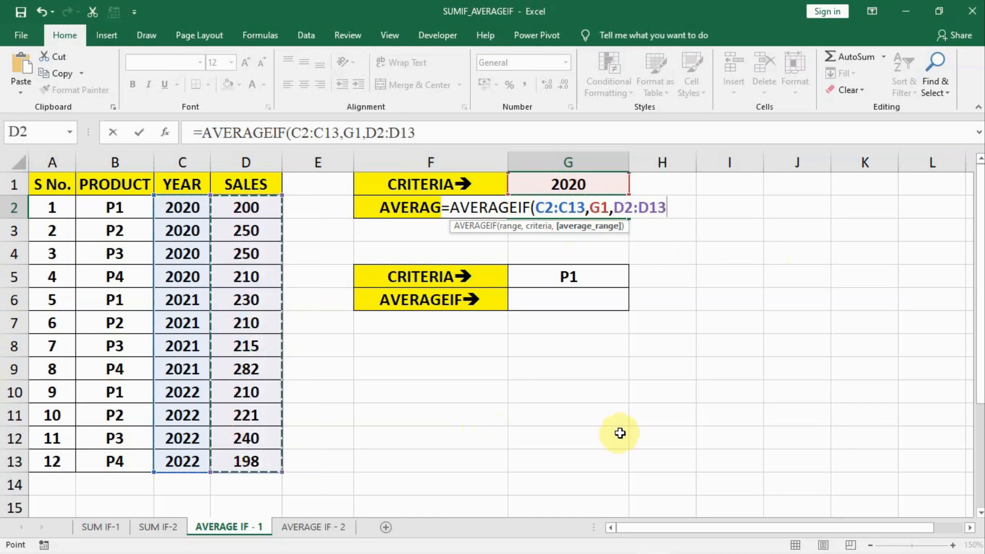
type(")")
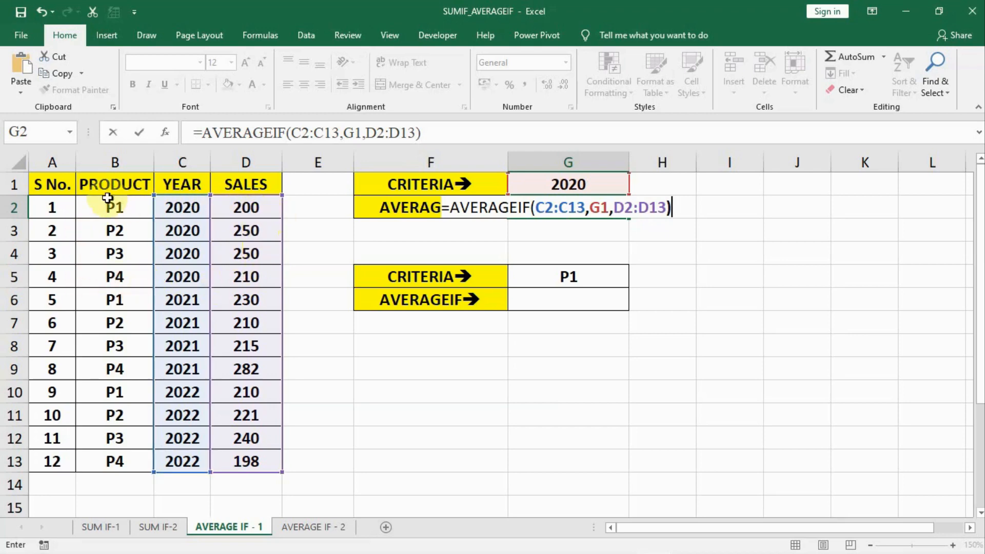
key("Return")
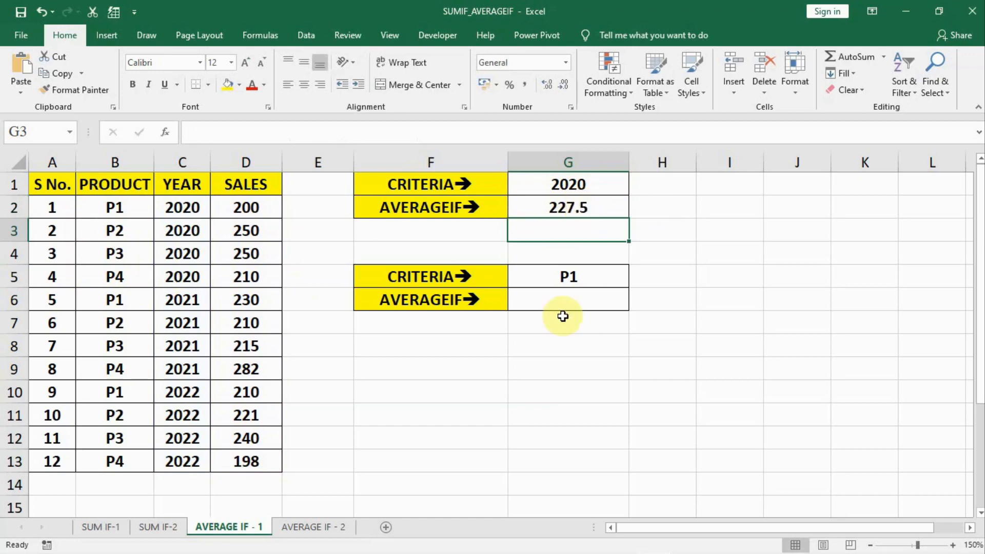
left_click(560, 300)
left_click(565, 277)
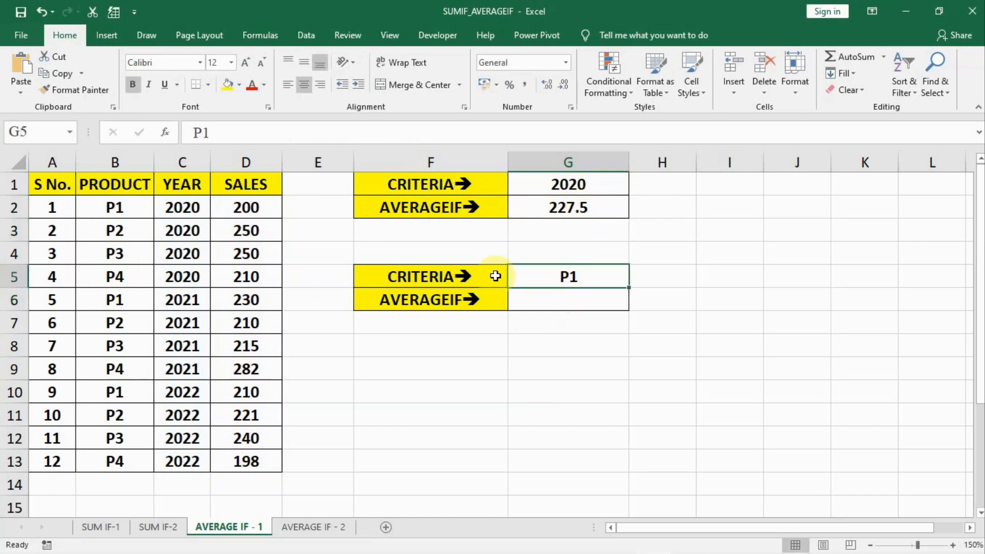
left_click(187, 210)
left_click(182, 300)
left_click(180, 392)
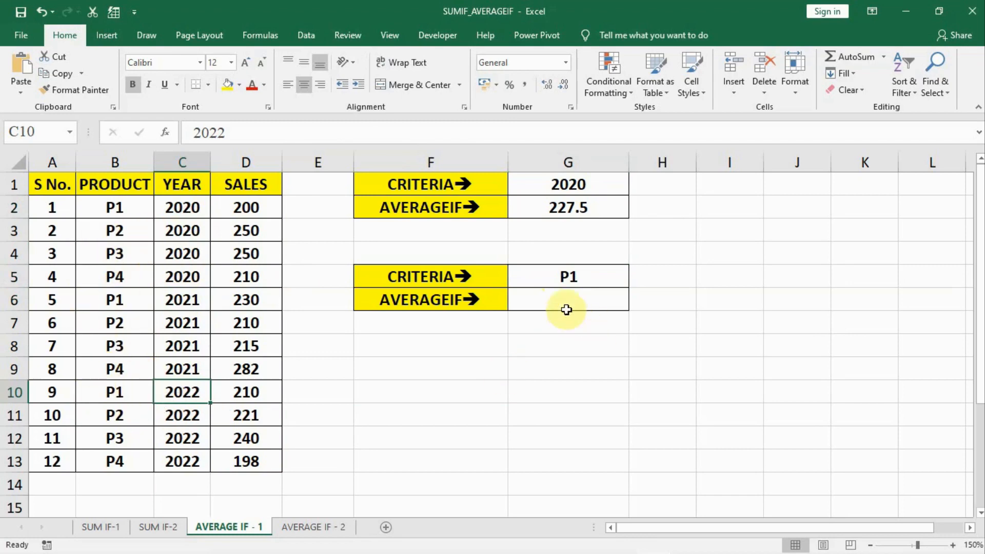
- Enter =AVERAGEIF(B2:B13,"P1",D2:D13) in G6 to average the sales of product P1
left_click(571, 303)
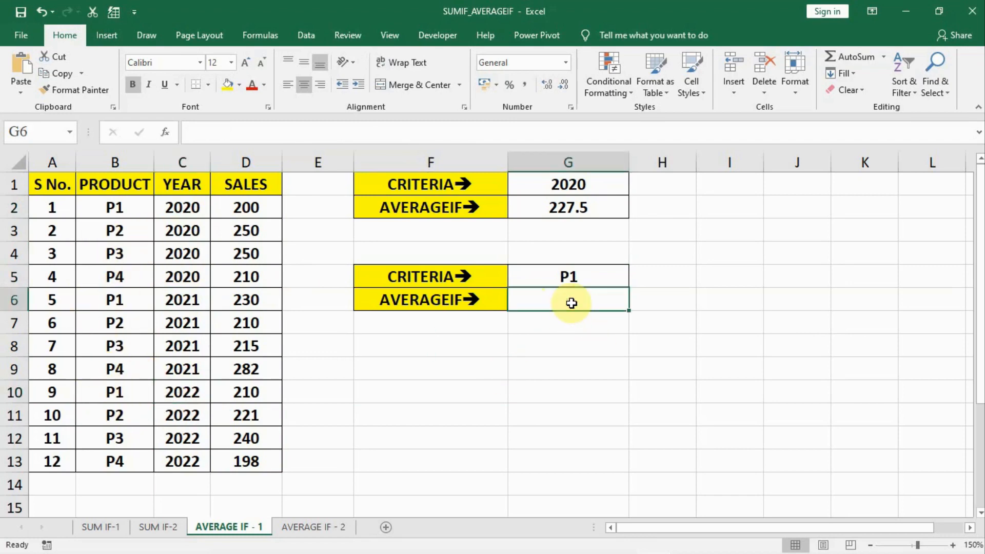
type("=")
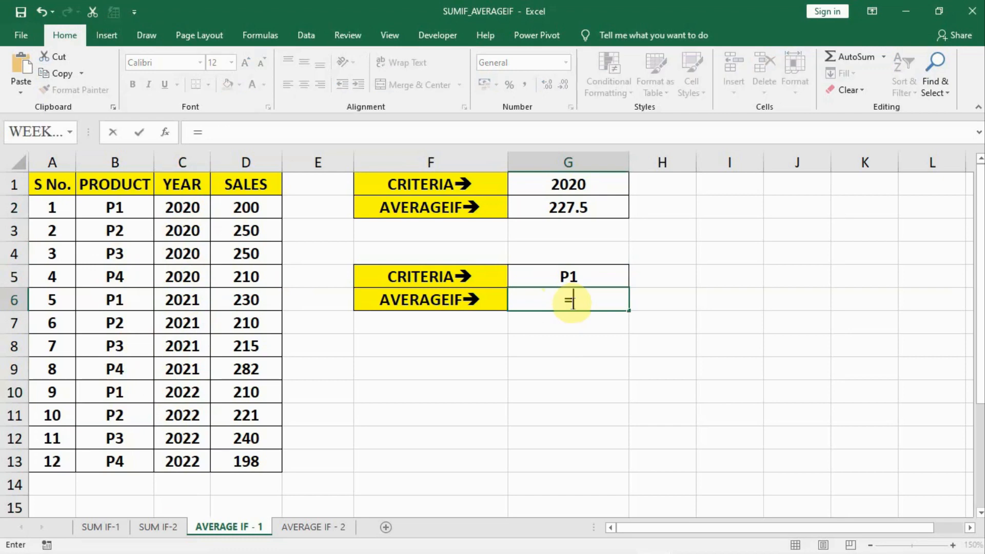
type("AVERAGEI")
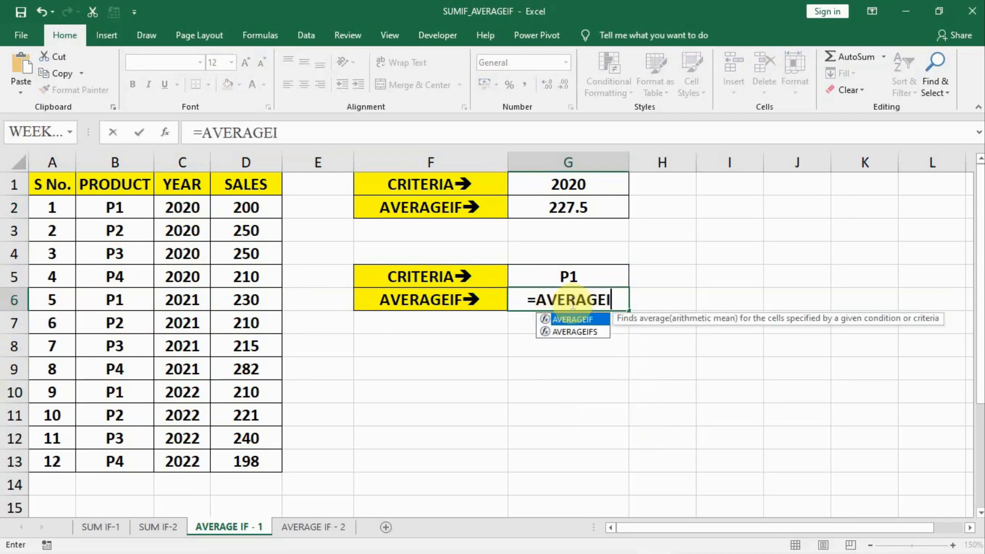
type("F(")
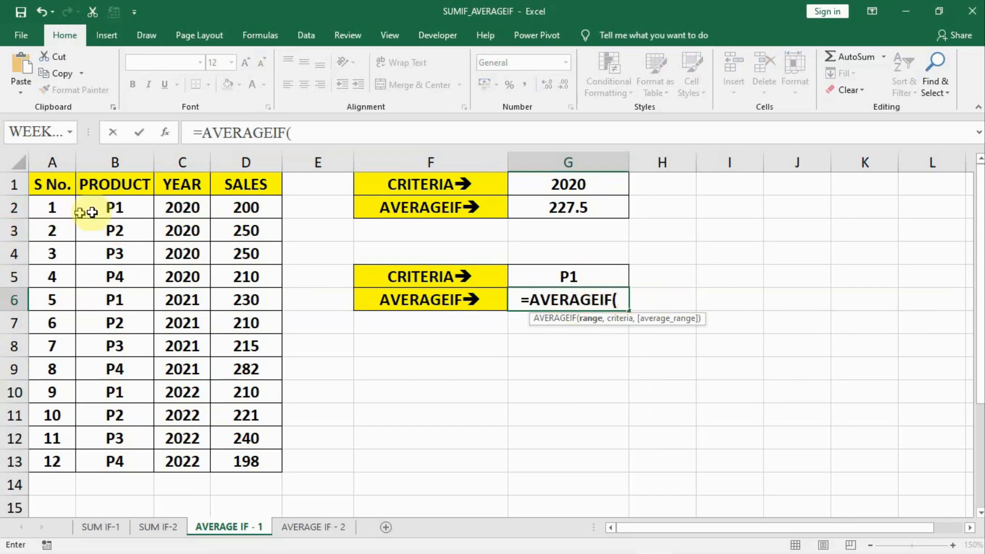
left_click_drag(95, 201, 95, 457)
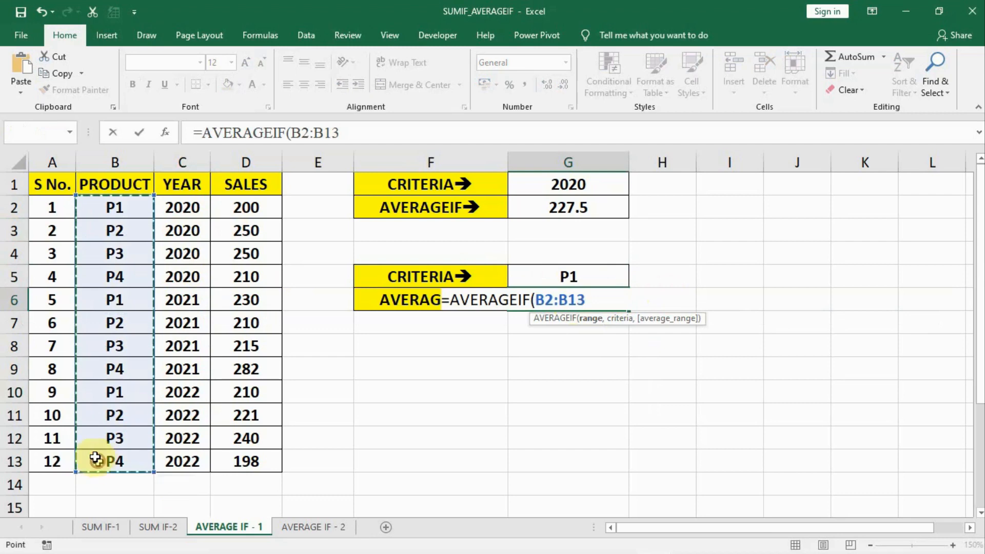
type(",\"P1")
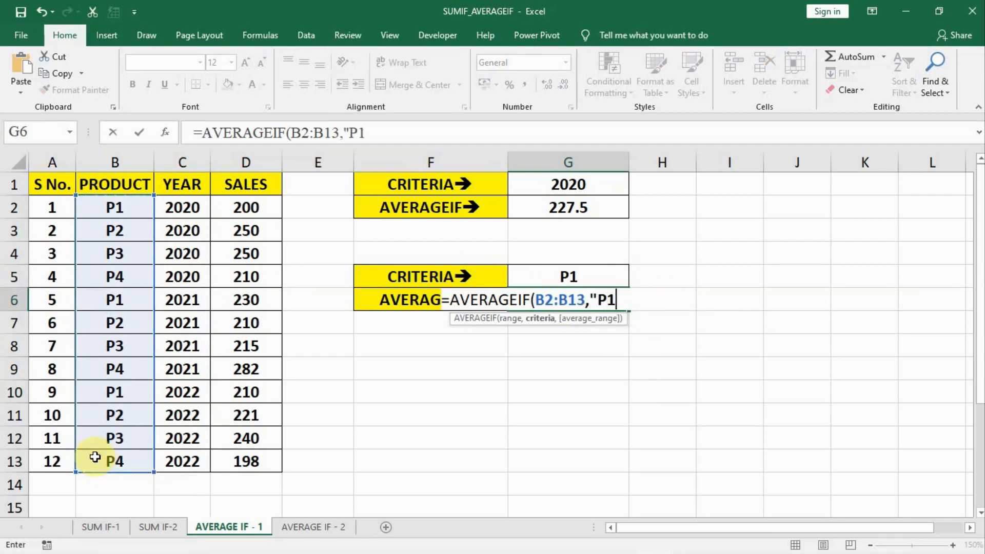
type("\",")
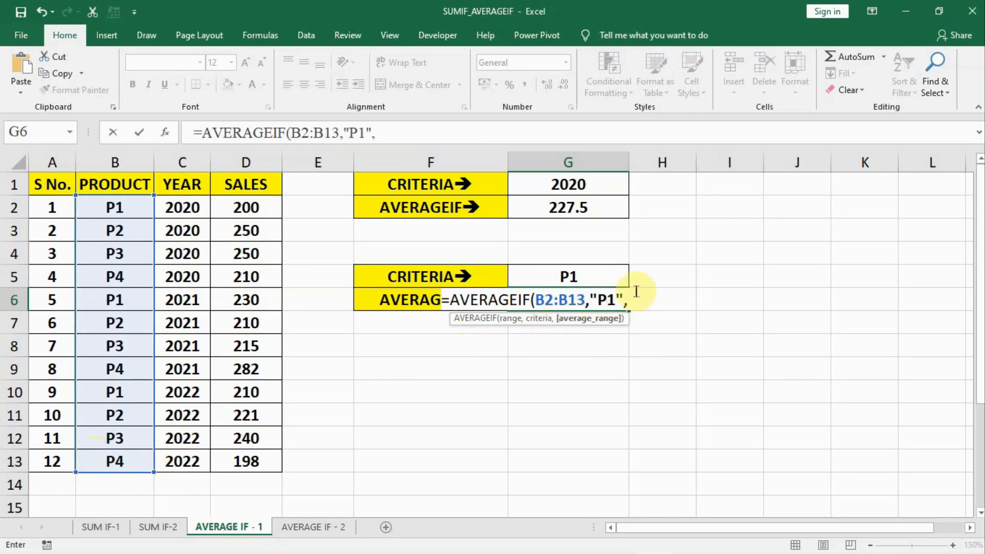
left_click_drag(251, 205, 250, 460)
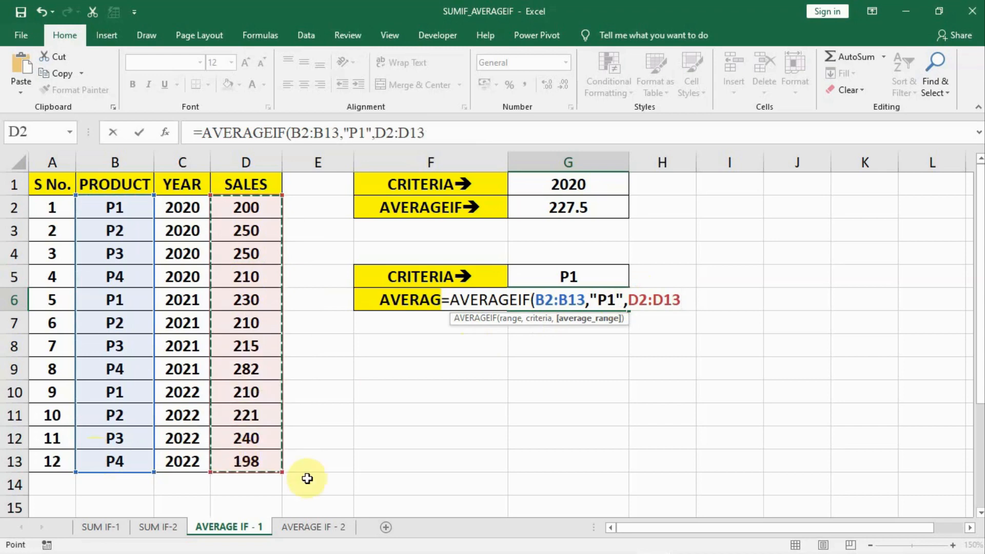
type(")")
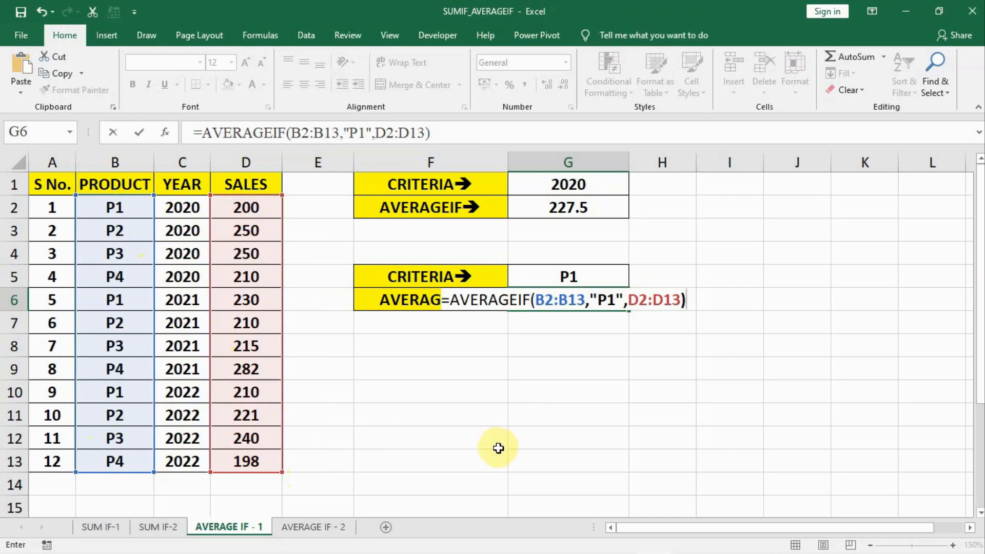
key("Return")
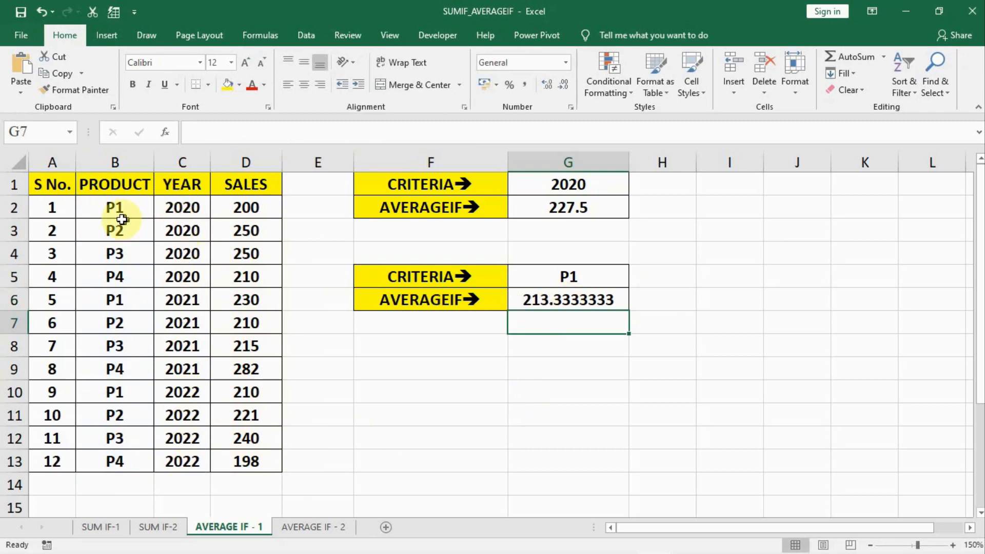
- Change the product criterion in G5 to P2
double_click(599, 278)
type("2")
key("Return")
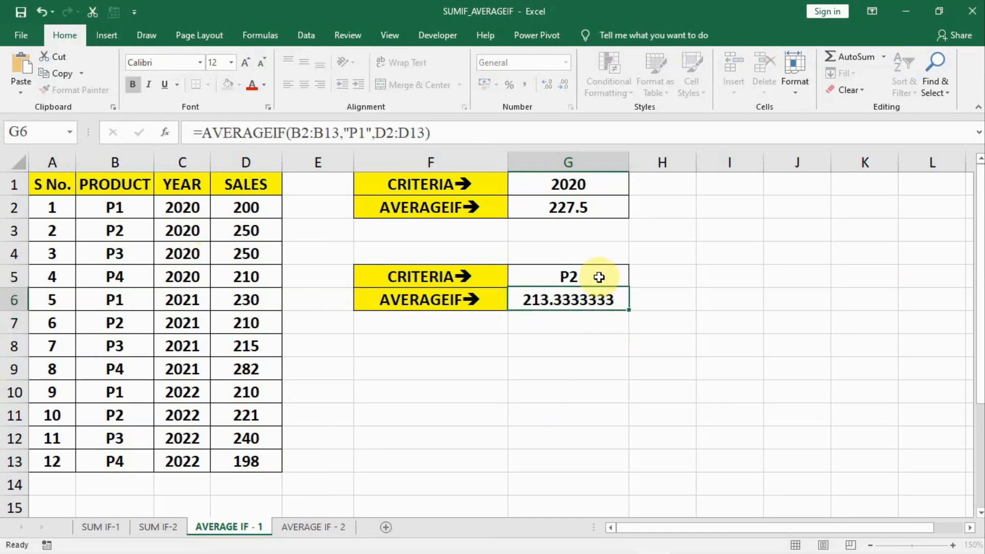
- Replace the typed "P1" criterion in the G6 AVERAGEIF formula with a reference to cell G5
left_click(555, 297)
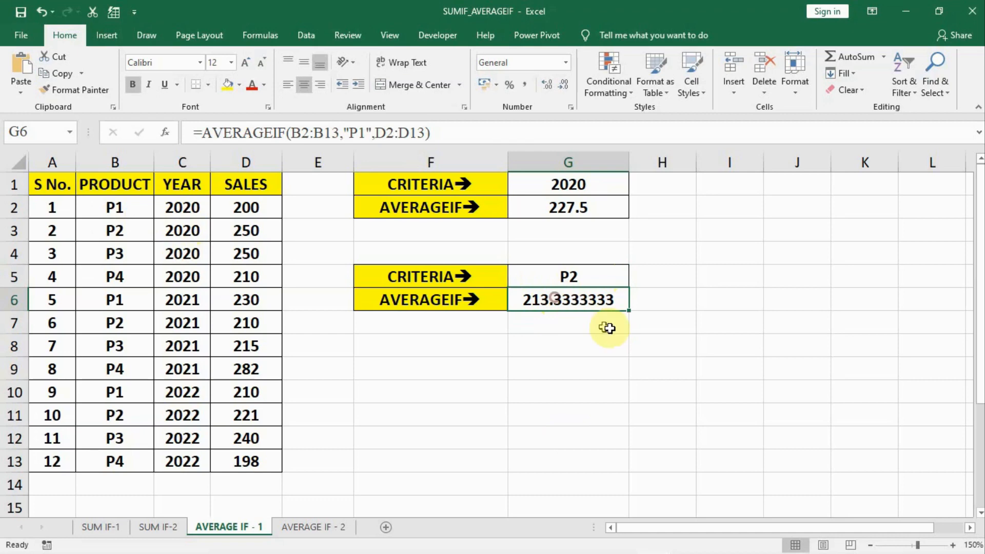
double_click(557, 305)
left_click(614, 299)
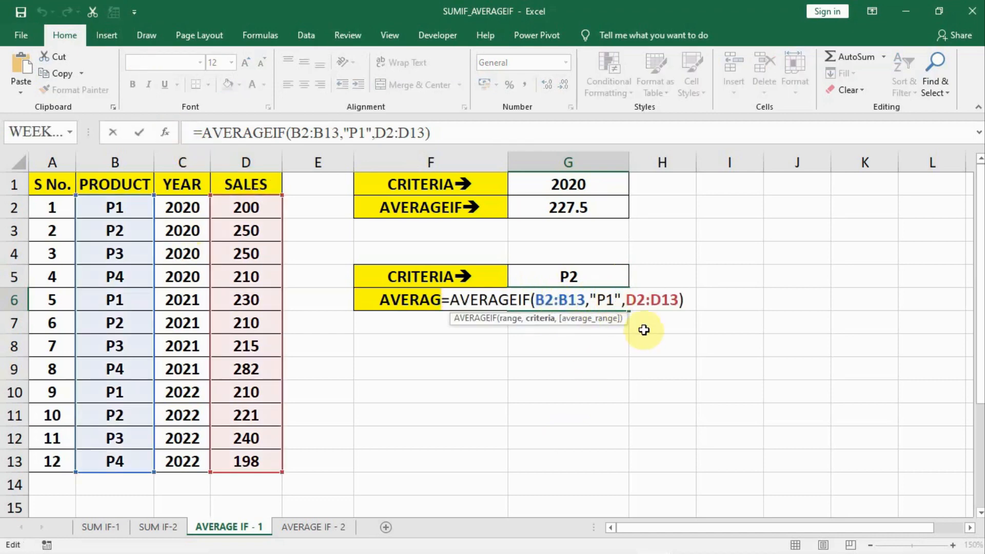
key("BackSpace")
key("BackSpace")
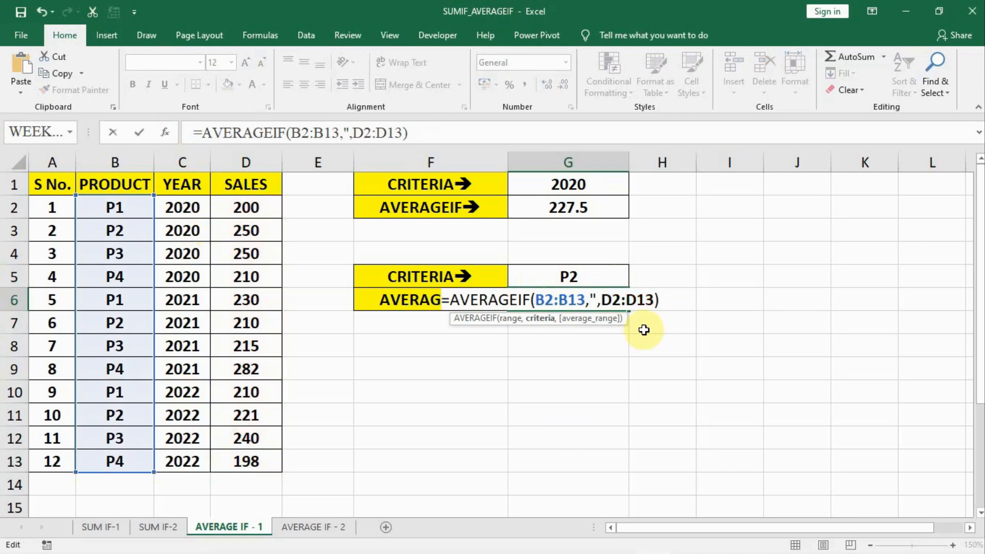
key("BackSpace")
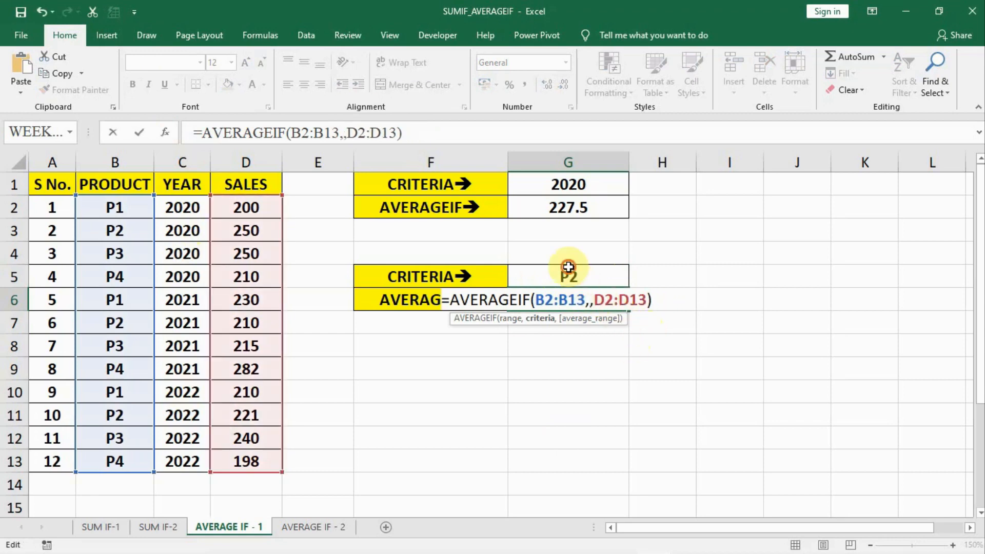
left_click(609, 281)
key("Return")
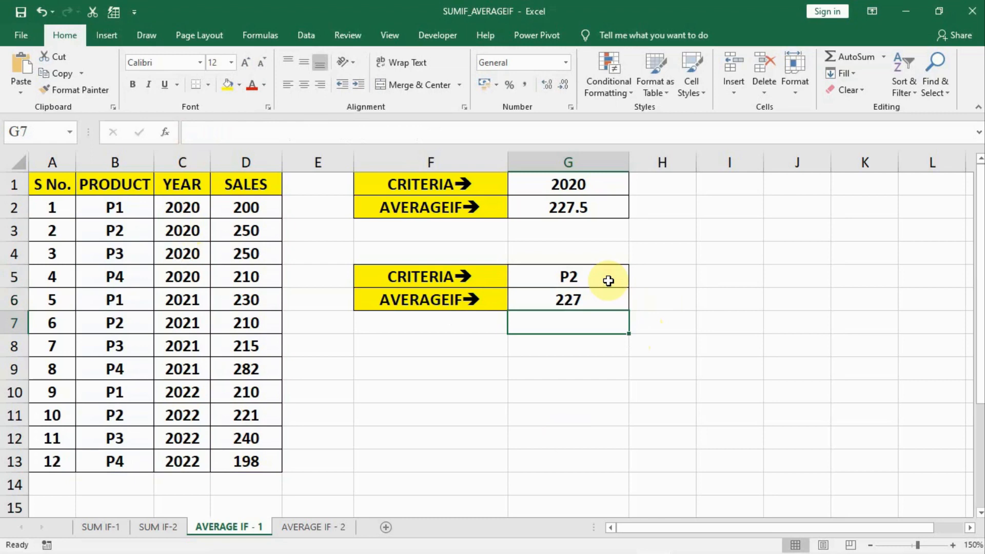
- Set the product criterion in G5 to P1
double_click(609, 280)
type("1")
key("Return")
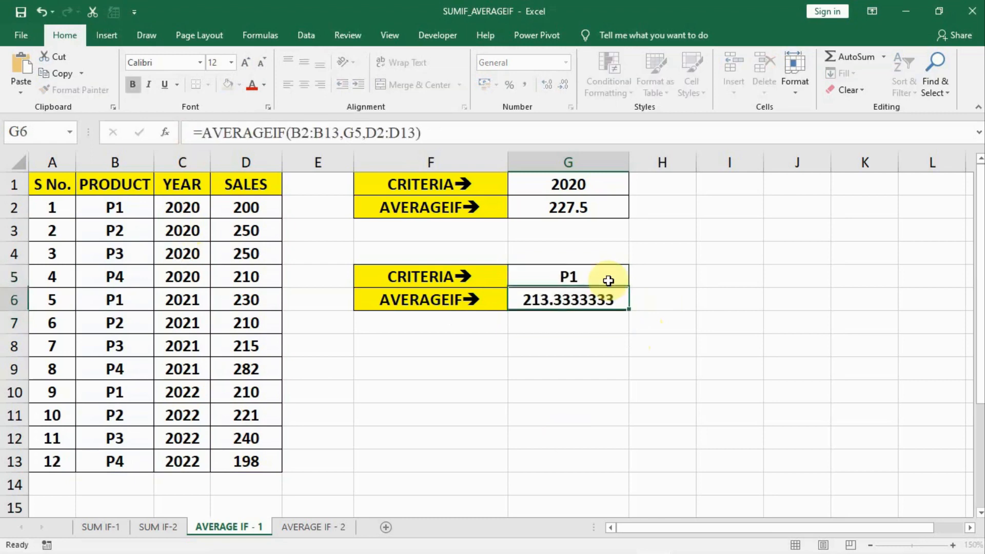
- Open the AVERAGE IF - 2 sheet, review the first- and second-year student marks, and select the FIRST YEAR average cell G2
left_click(309, 527)
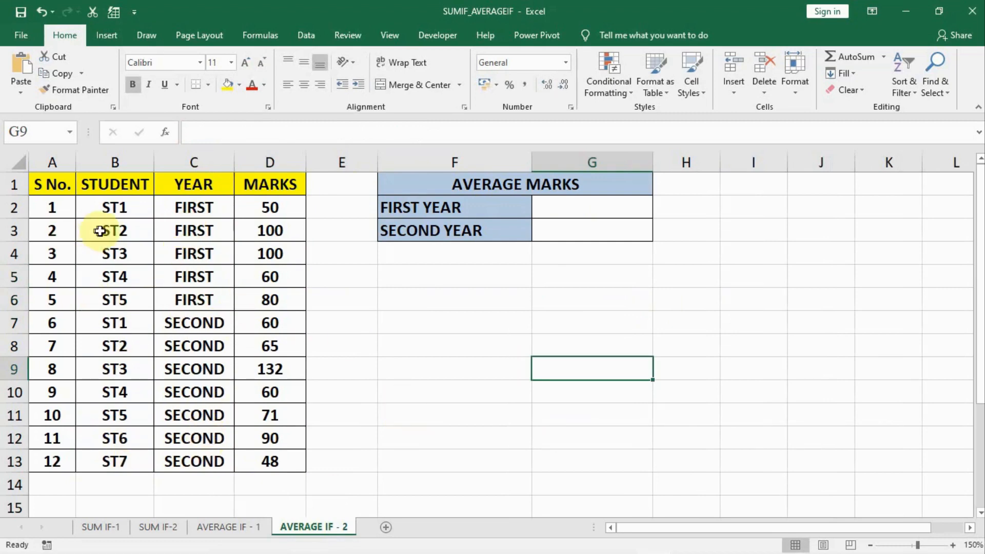
left_click_drag(110, 203, 256, 296)
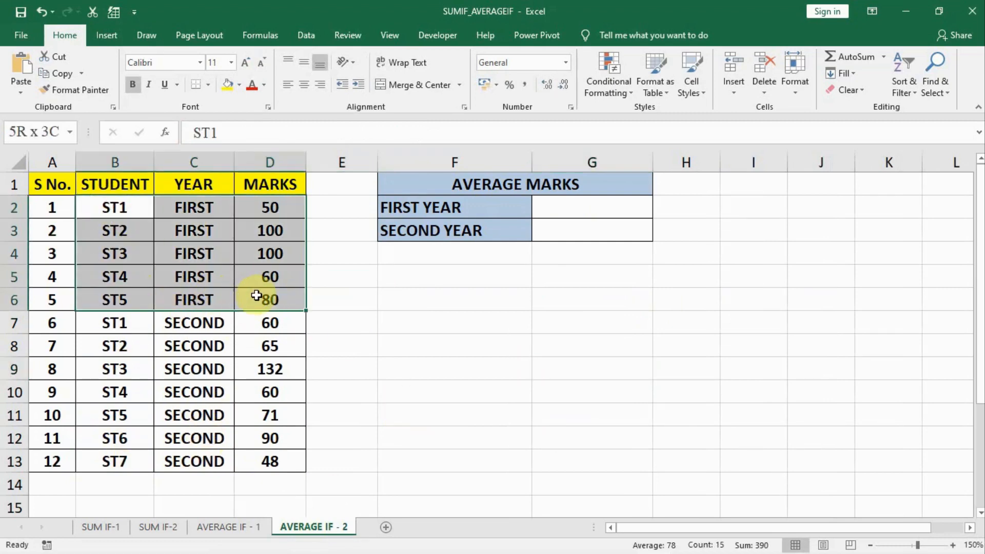
left_click_drag(86, 323, 249, 462)
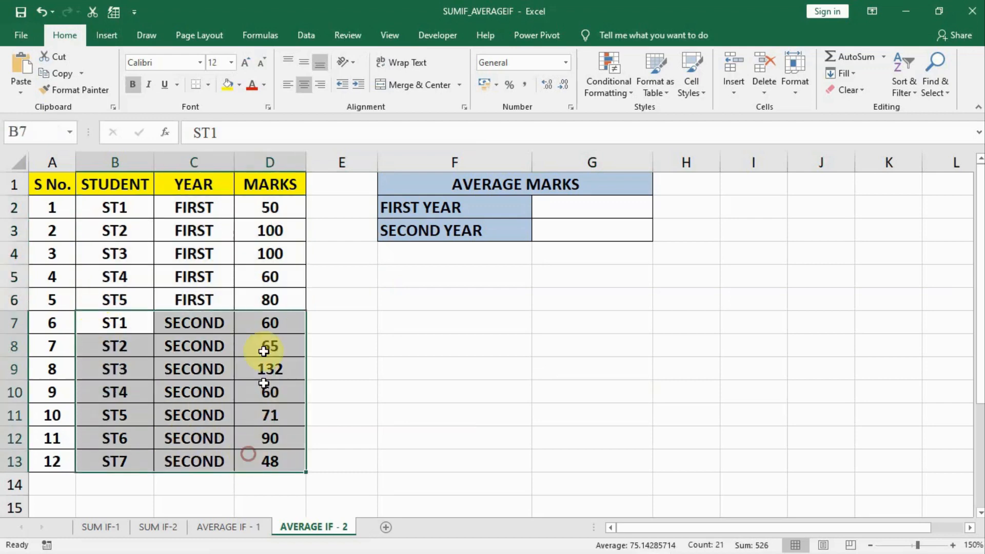
left_click(550, 204)
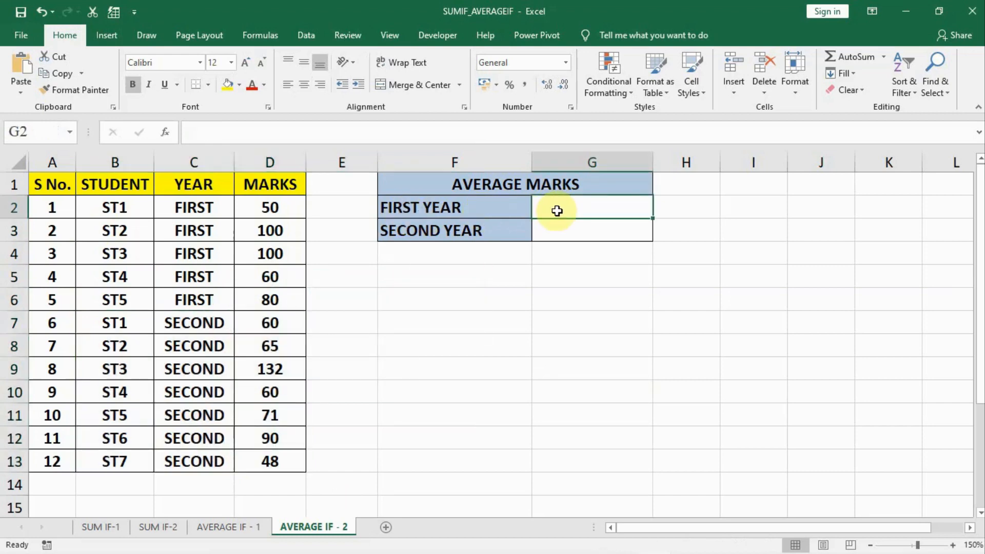
left_click(559, 230)
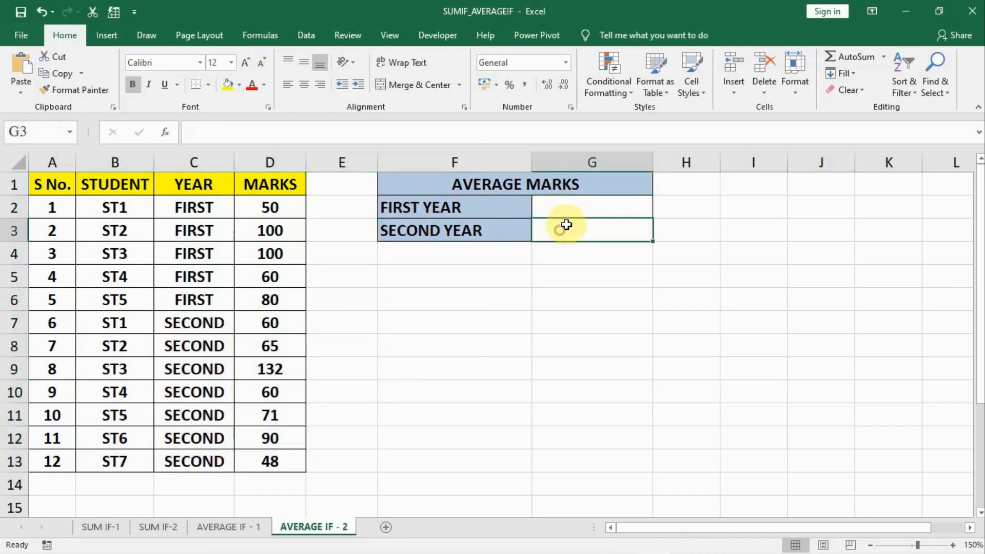
left_click(562, 205)
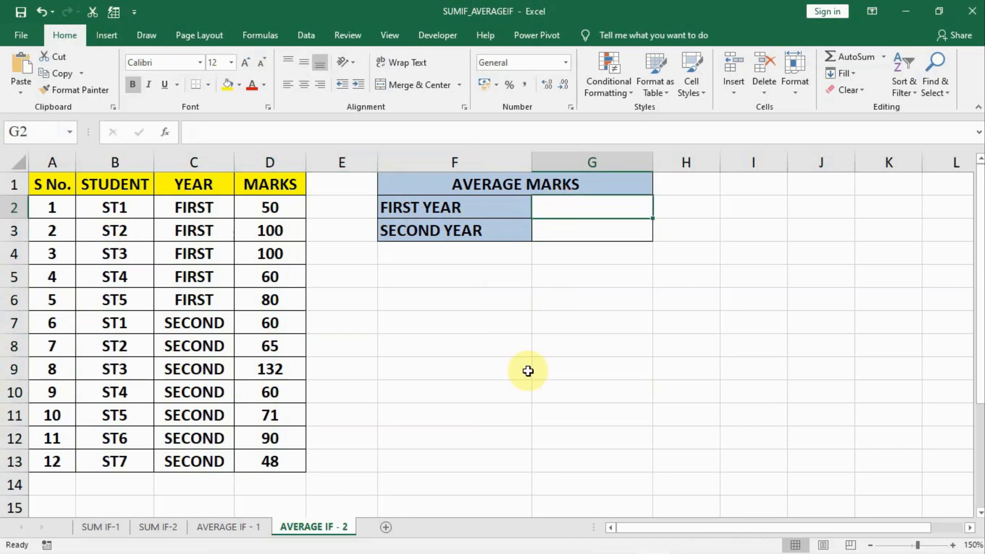
- Enter =AVERAGEIF(C2:C13,"FIRST",D2:D13) in G2 to average the first-year marks
type("=")
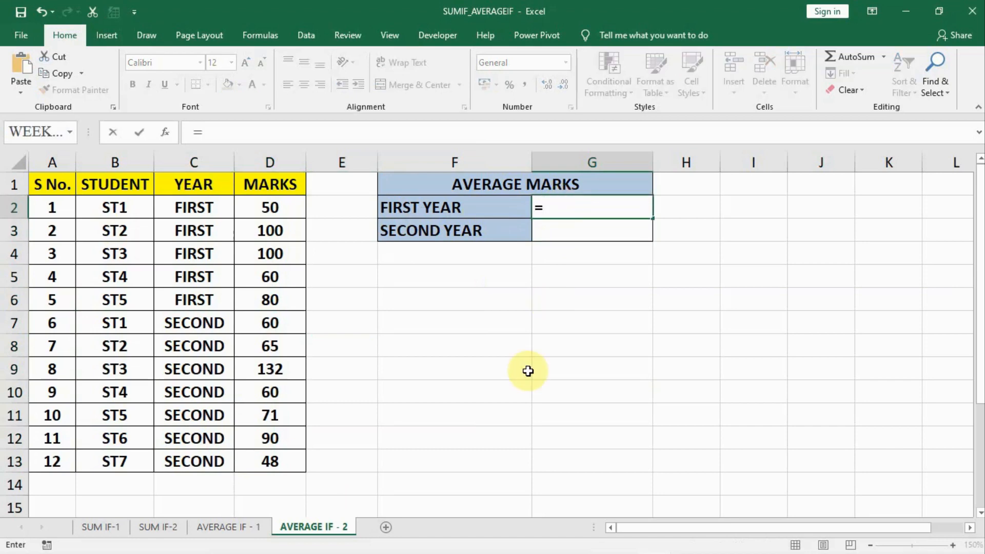
type("AVERAGE")
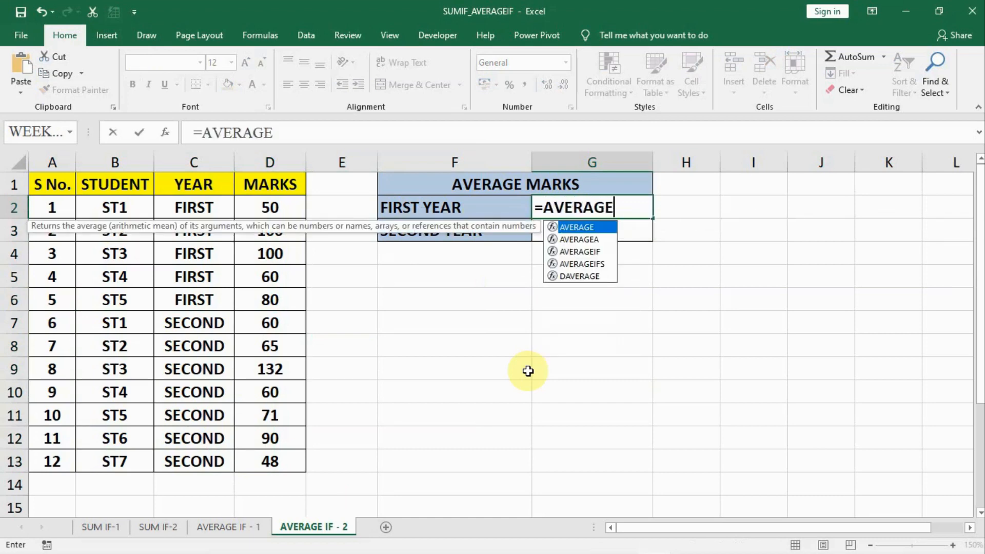
type("IF(")
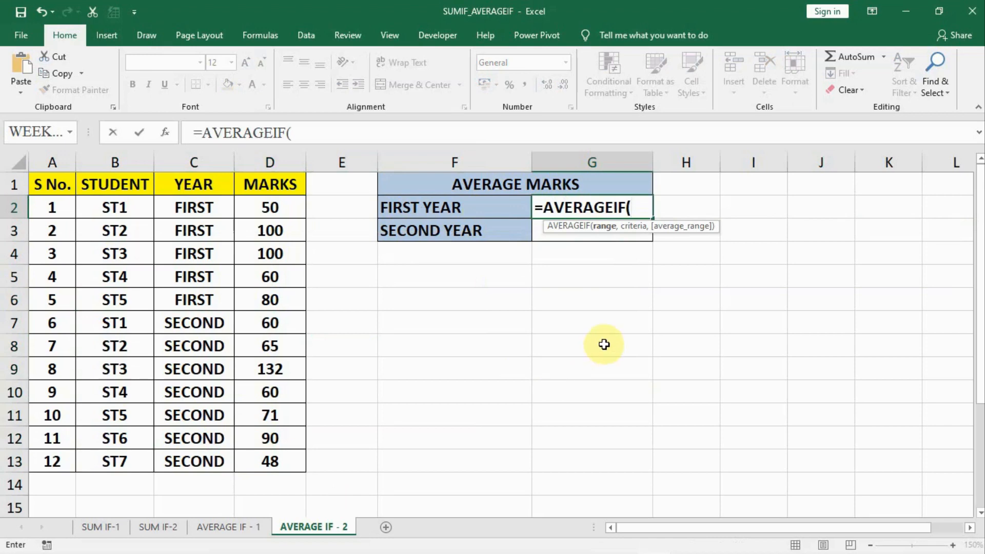
mouse_move(176, 209)
left_mouse_down()
mouse_move(191, 274)
mouse_move(192, 455)
left_mouse_up()
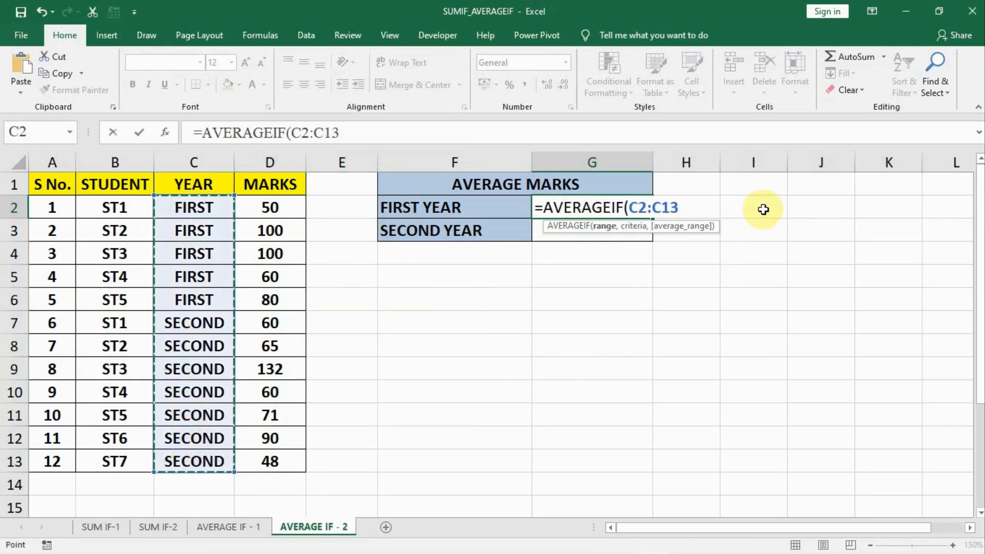
type(",")
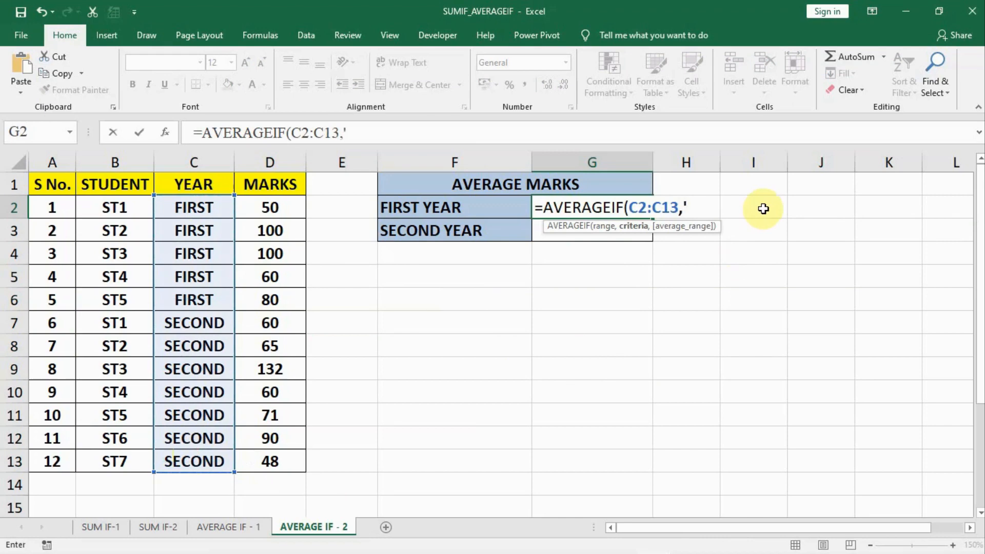
type("FIRS")
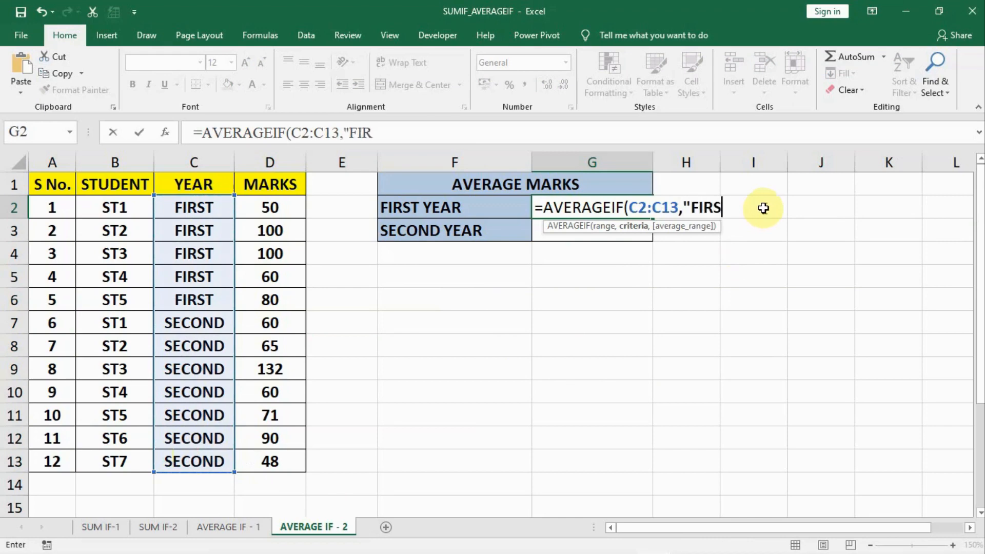
type("T\",")
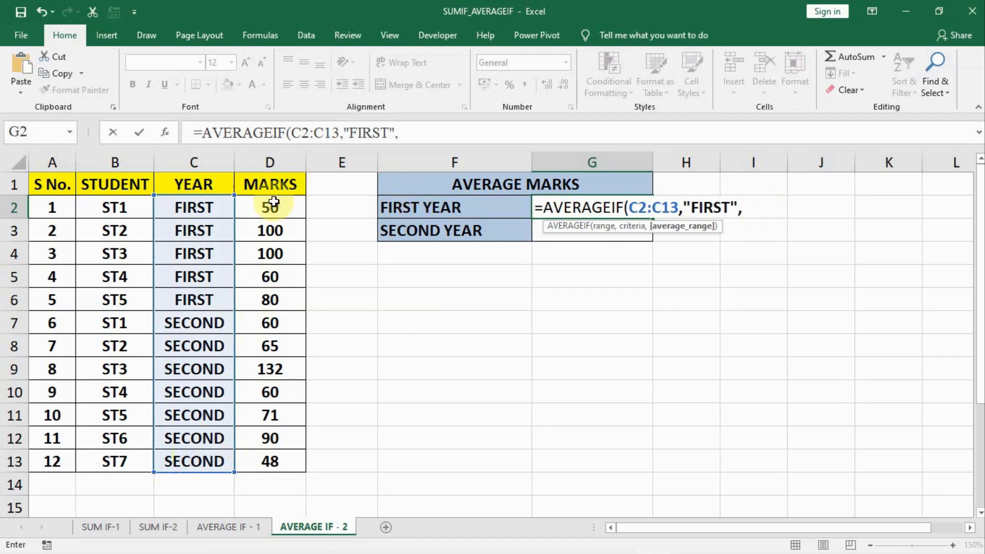
left_click_drag(270, 205, 282, 470)
type(")")
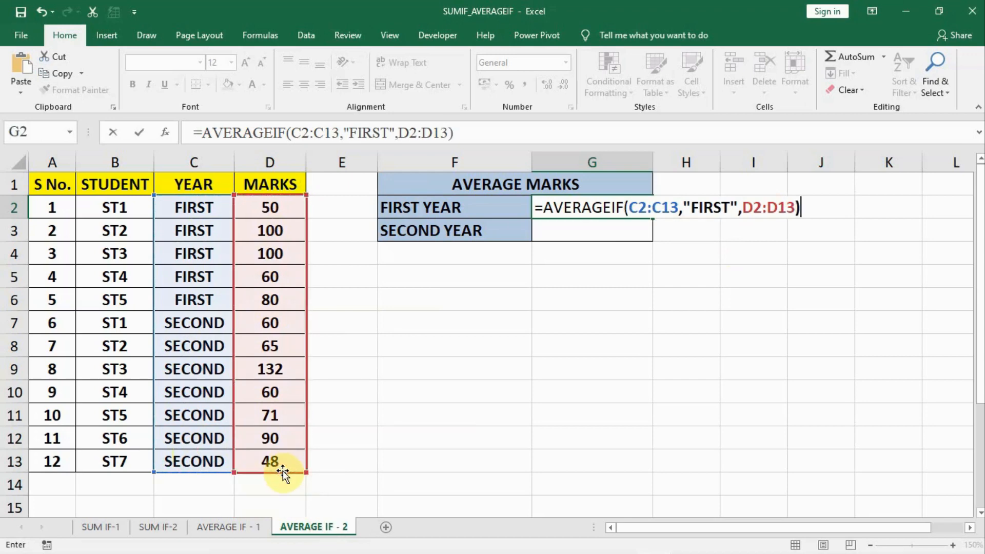
key("Return")
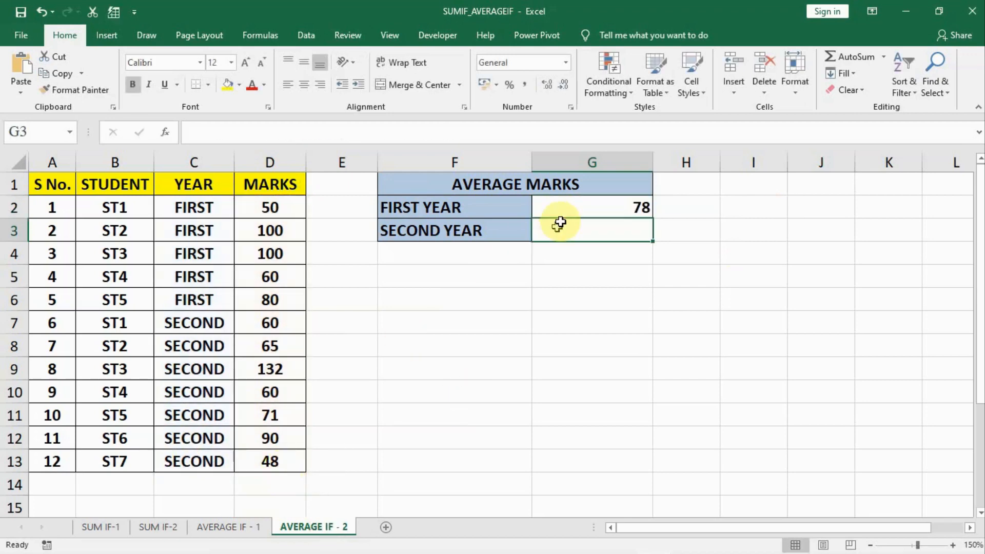
- Check the first-year average in G2 against the average of the selected marks D2:D6, and review its formula
left_click(577, 206)
left_click_drag(269, 204, 270, 302)
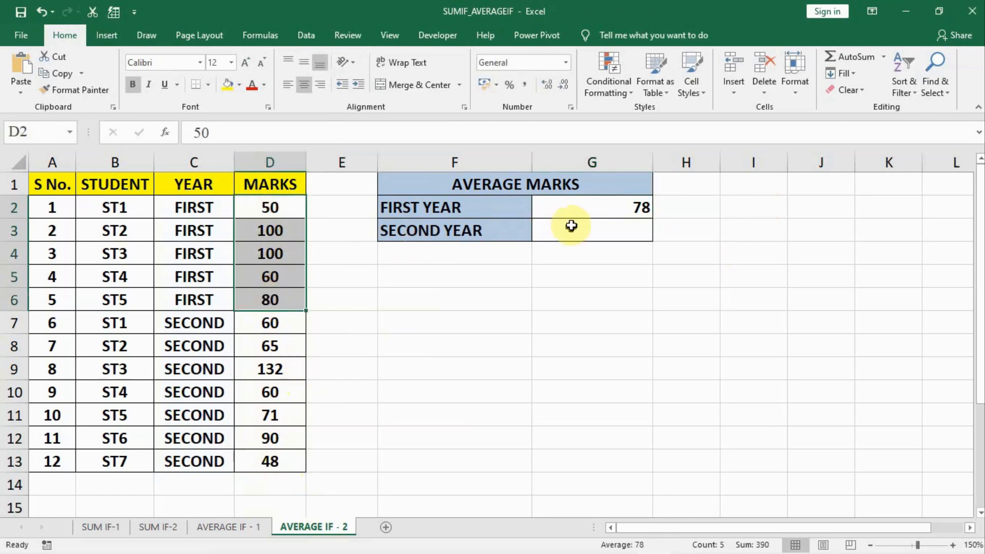
left_click(578, 203)
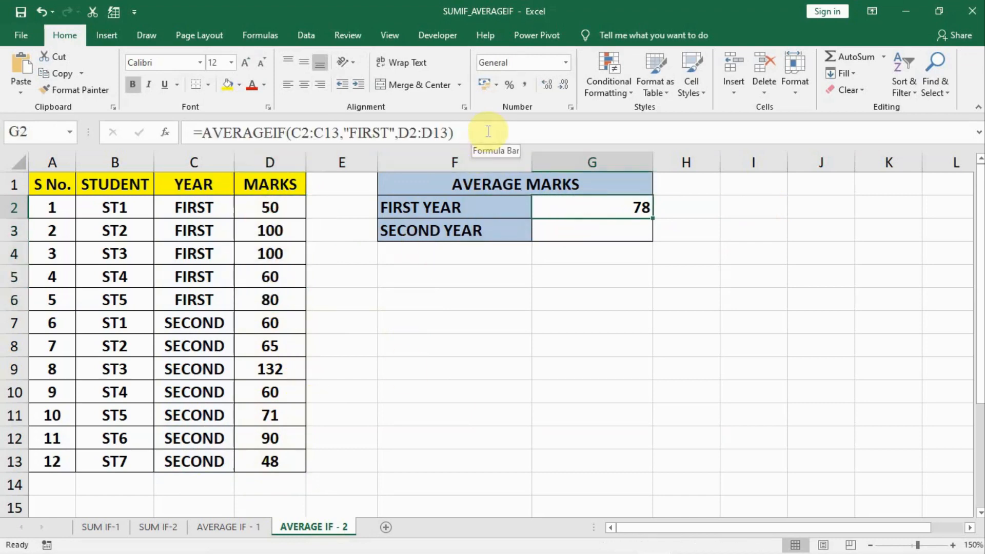
- Enter an AVERAGEIF formula in G3 with range C2:C13, criterion "SECOND" and average range D2:D13
left_click(560, 230)
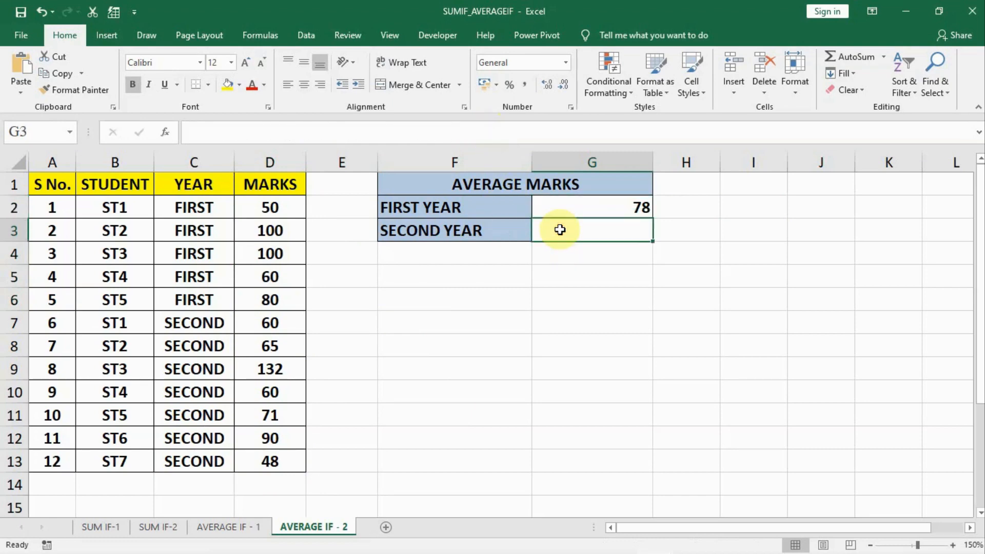
type("=AVE")
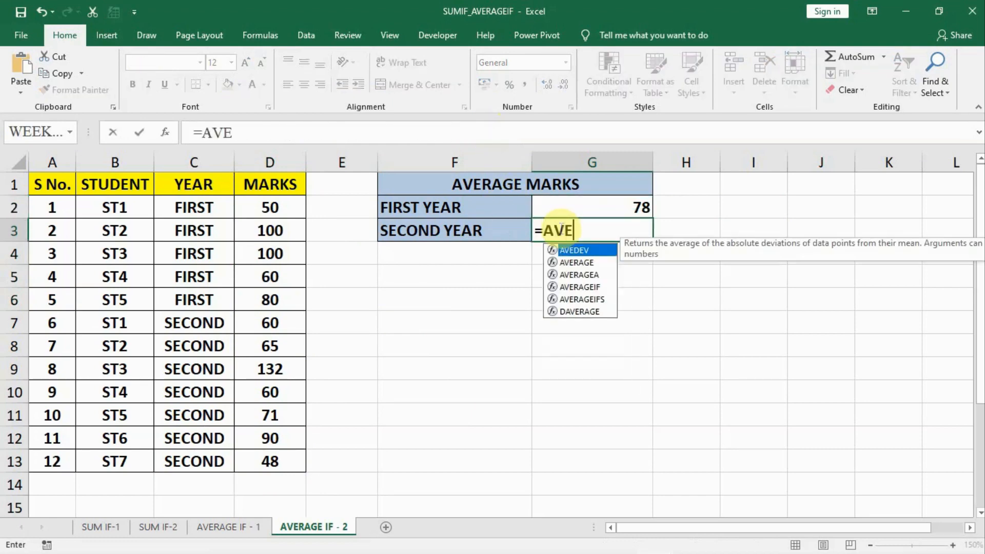
type("RAGEIF(")
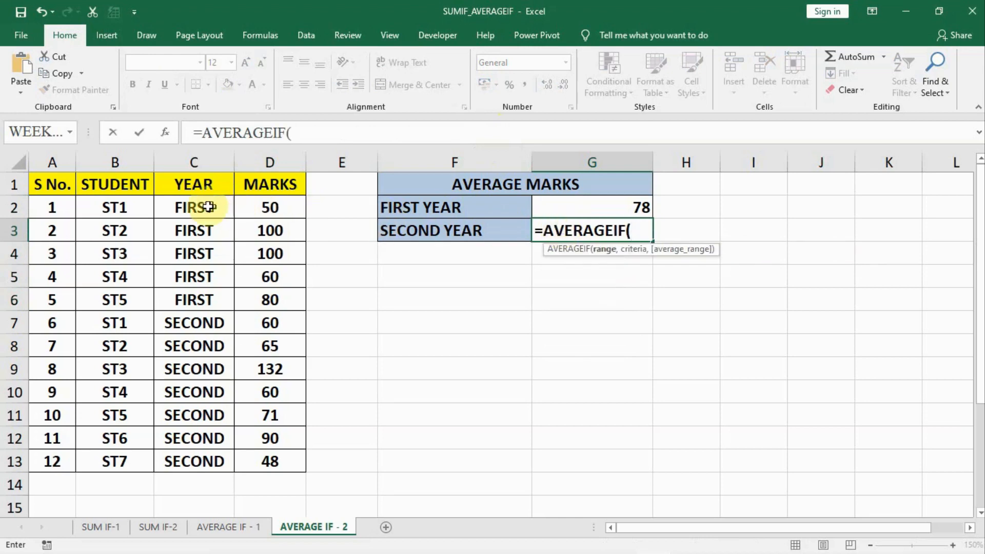
left_click_drag(203, 207, 205, 456)
type(",\"S")
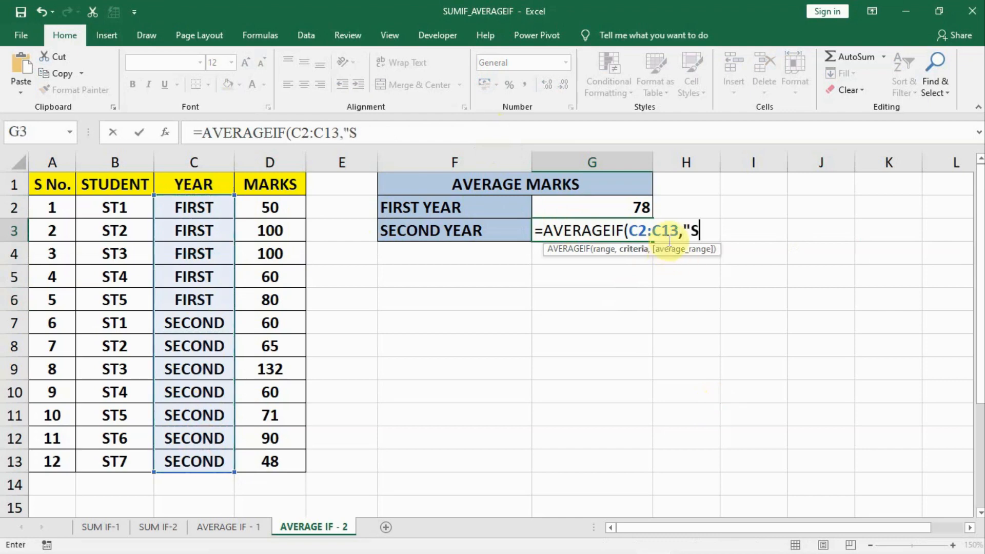
type("ECON")
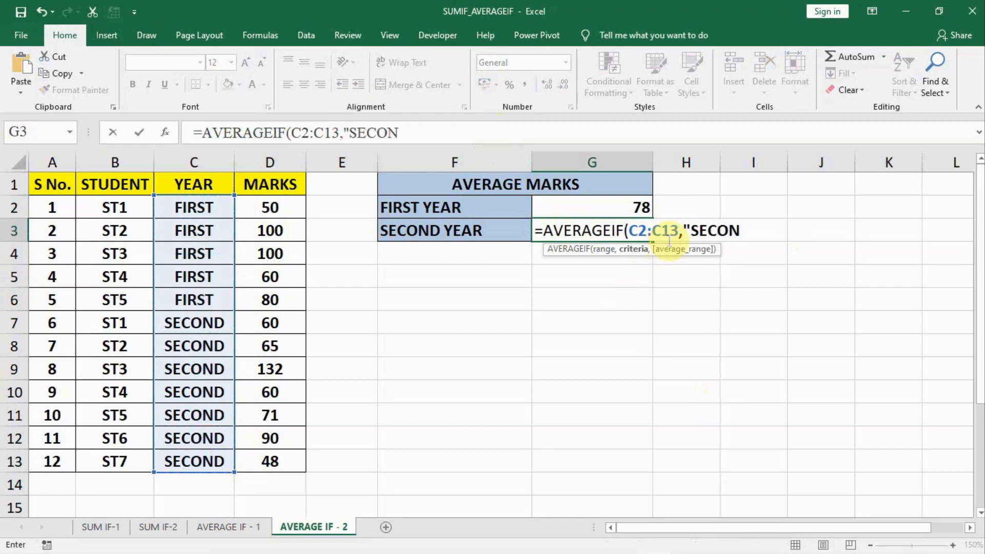
type("D\",")
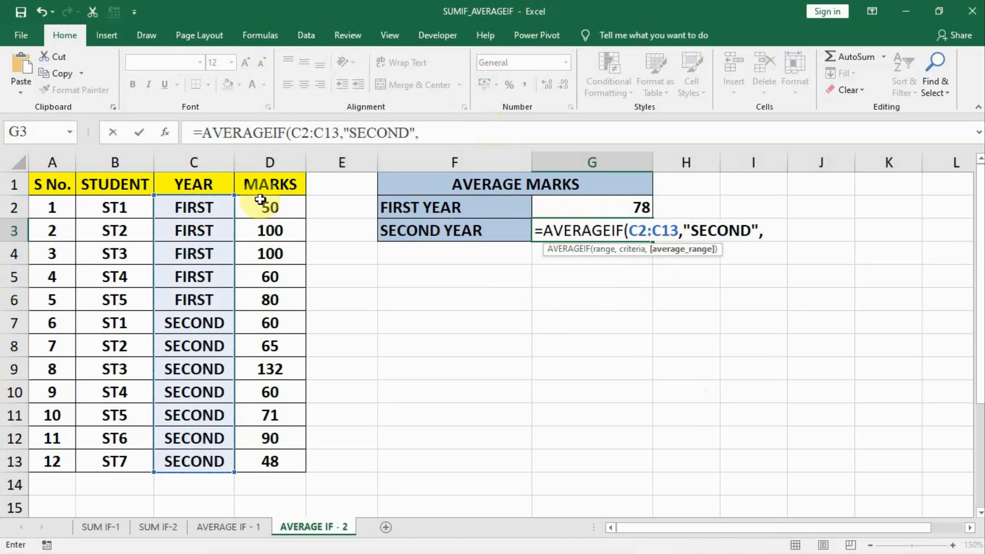
left_click_drag(267, 205, 266, 462)
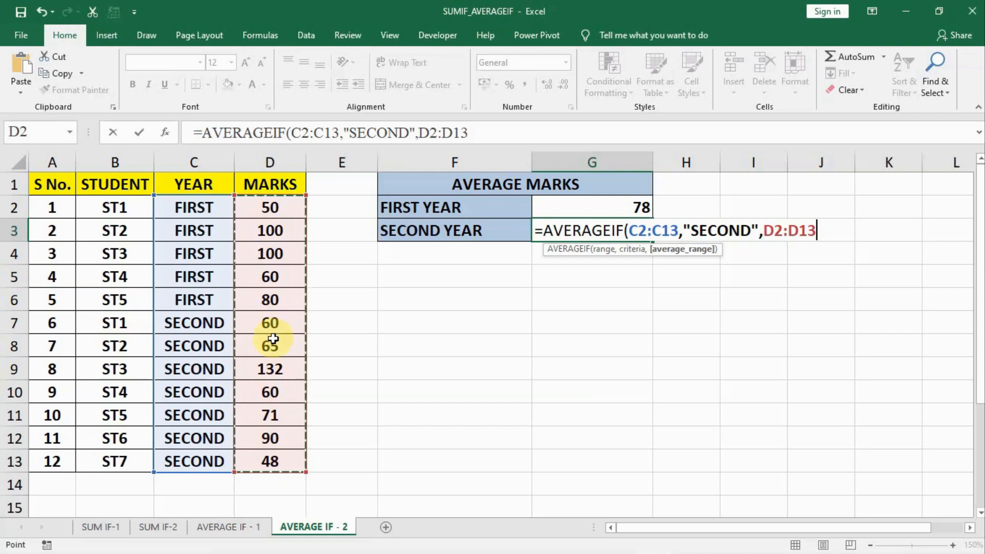
key("Return")
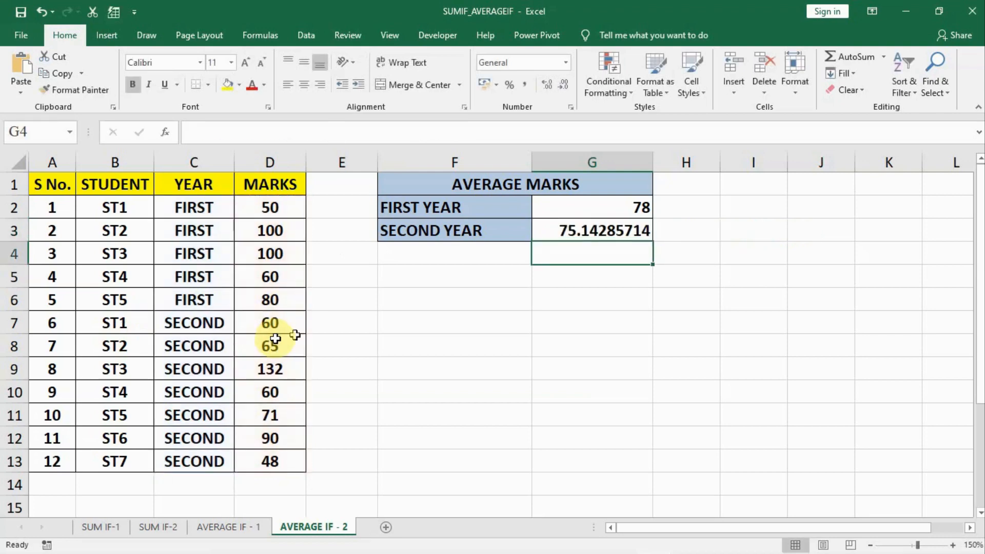